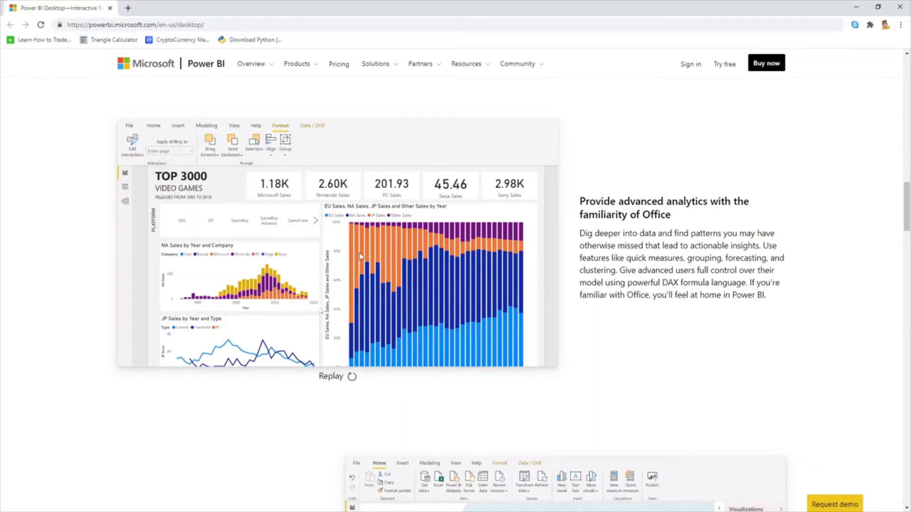
Scroll the Power BI Desktop product page down to its data access and data modeling sections.
{"action": "scroll", "coordinate": [332, 246], "scroll_direction": "down", "scroll_amount": 1}
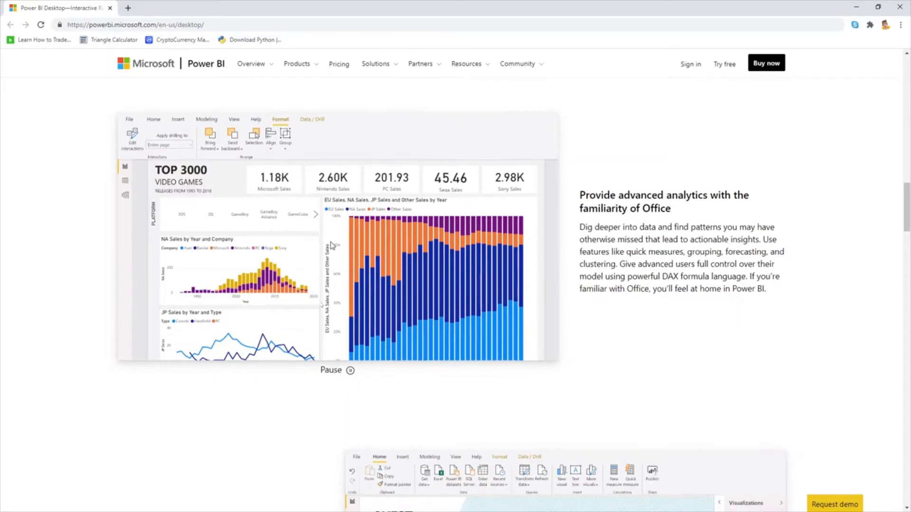
{"action": "scroll", "coordinate": [332, 245], "scroll_direction": "down", "scroll_amount": 1}
{"action": "scroll", "coordinate": [336, 331], "scroll_direction": "up", "scroll_amount": 2}
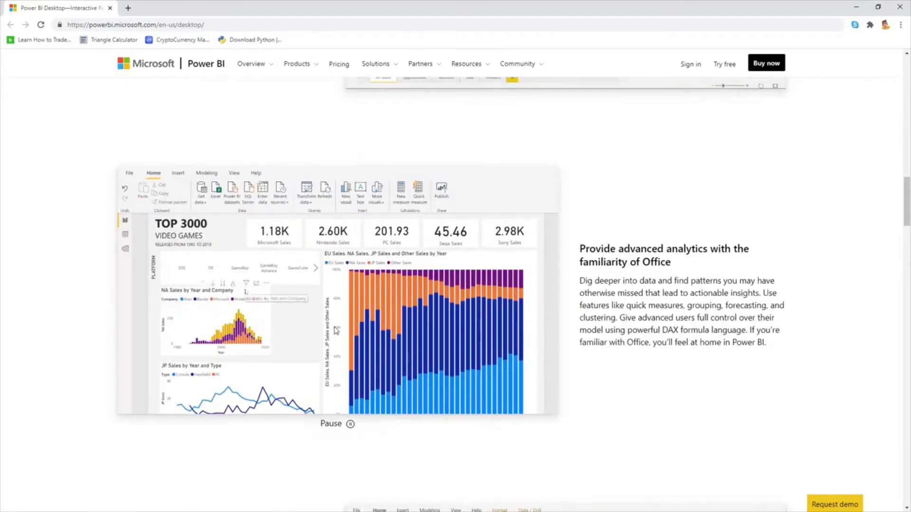
{"action": "scroll", "coordinate": [273, 239], "scroll_direction": "down", "scroll_amount": 1}
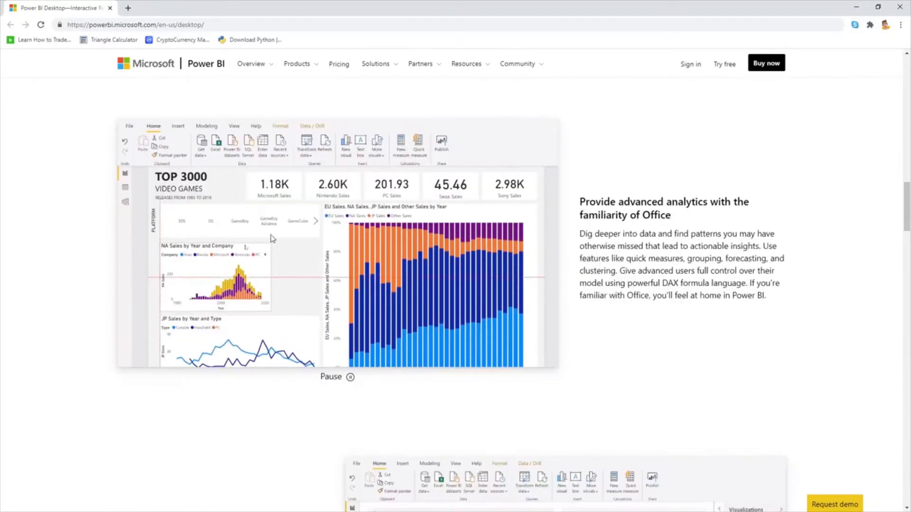
{"action": "scroll", "coordinate": [580, 326], "scroll_direction": "down", "scroll_amount": 3}
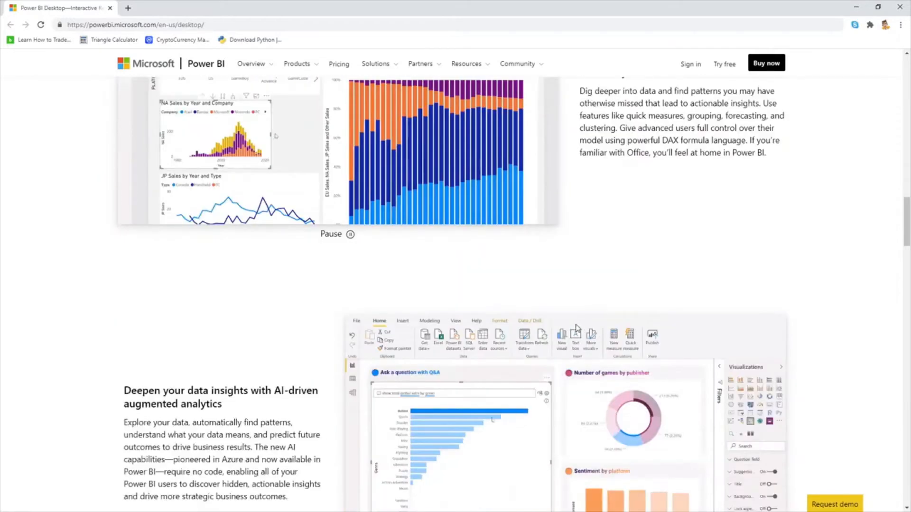
{"action": "scroll", "coordinate": [577, 327], "scroll_direction": "down", "scroll_amount": 5}
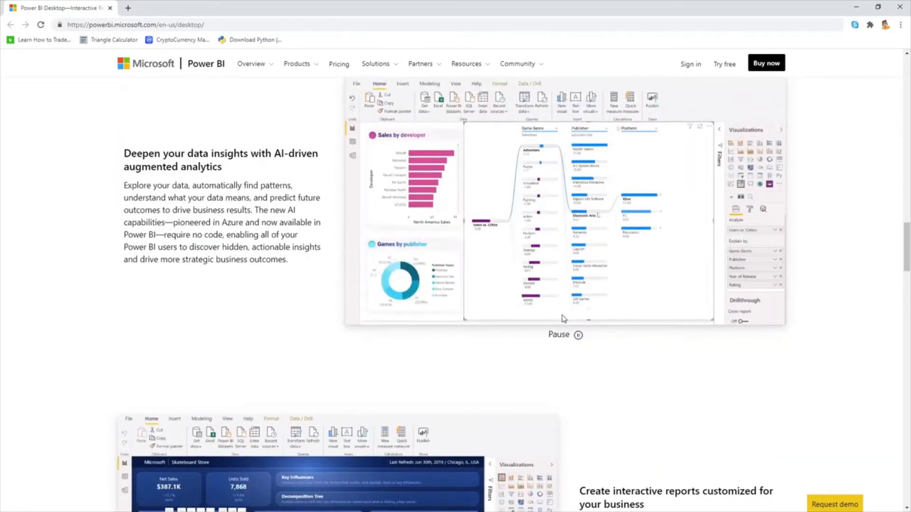
{"action": "scroll", "coordinate": [564, 318], "scroll_direction": "down", "scroll_amount": 8}
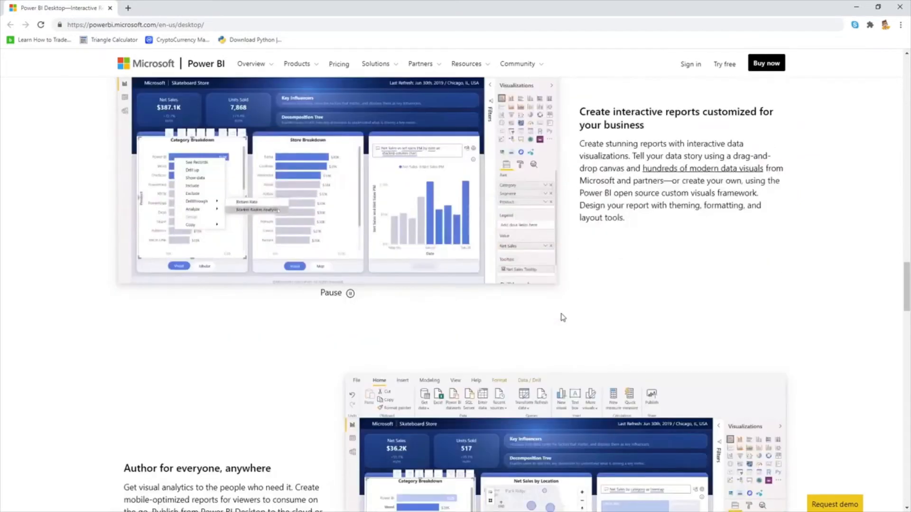
{"action": "scroll", "coordinate": [560, 317], "scroll_direction": "up", "scroll_amount": 9}
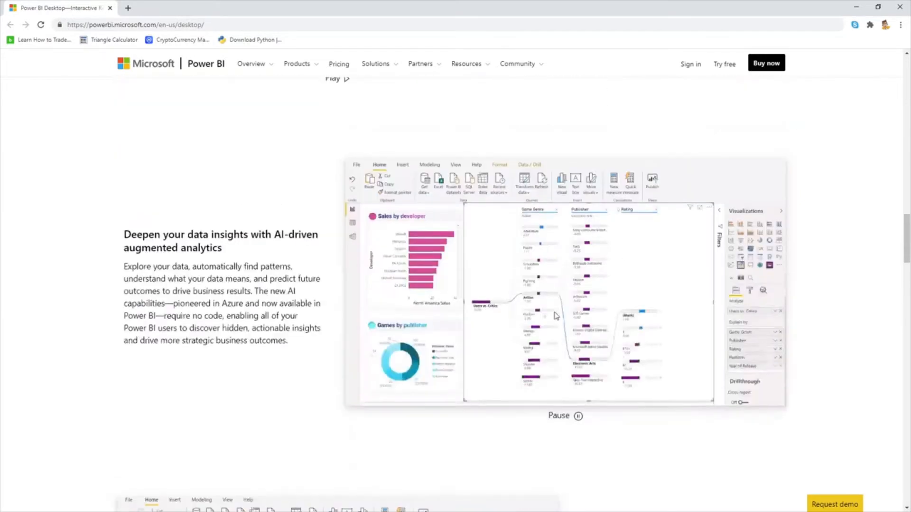
{"action": "scroll", "coordinate": [557, 316], "scroll_direction": "down", "scroll_amount": 18}
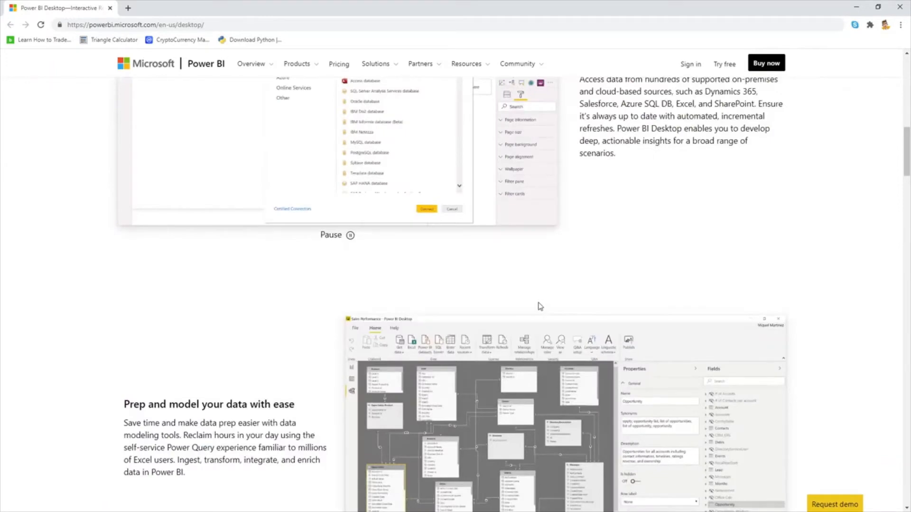
{"action": "scroll", "coordinate": [540, 306], "scroll_direction": "up", "scroll_amount": 20}
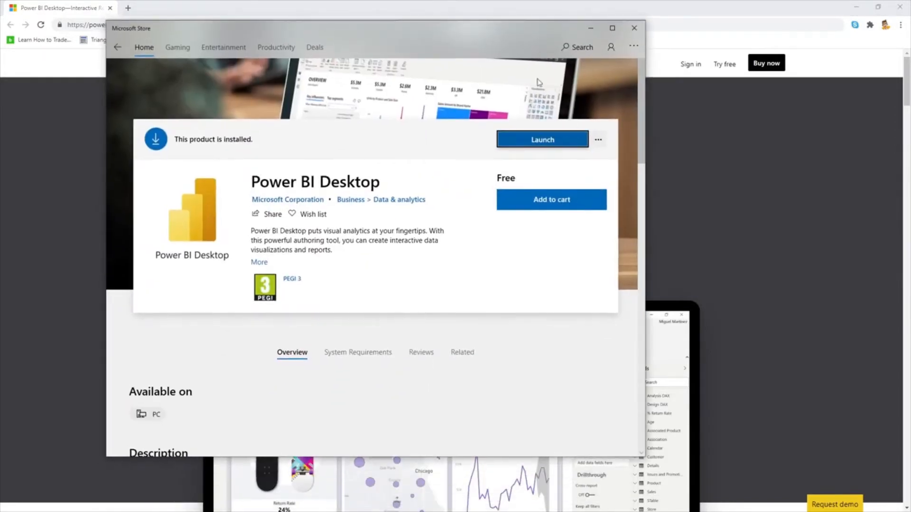
Drag the Microsoft Store window aside to the left edge of the screen.
{"action": "left_click_drag", "start_coordinate": [301, 32], "coordinate": [338, 33]}
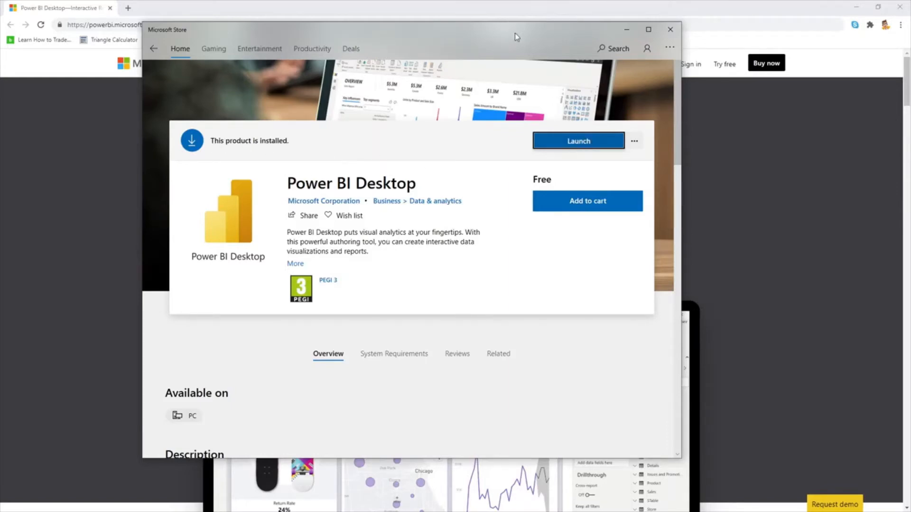
{"action": "left_click_drag", "start_coordinate": [516, 33], "coordinate": [0, 43]}
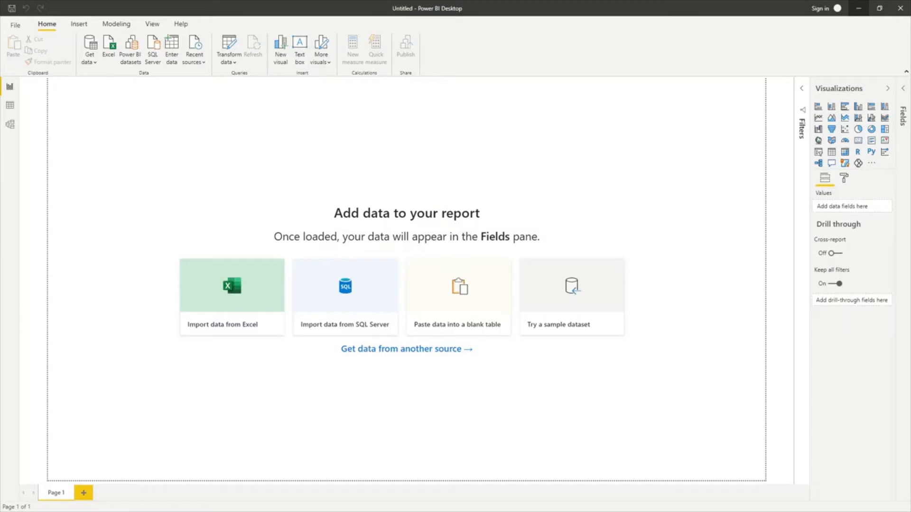
{"action": "left_click", "coordinate": [79, 24]}
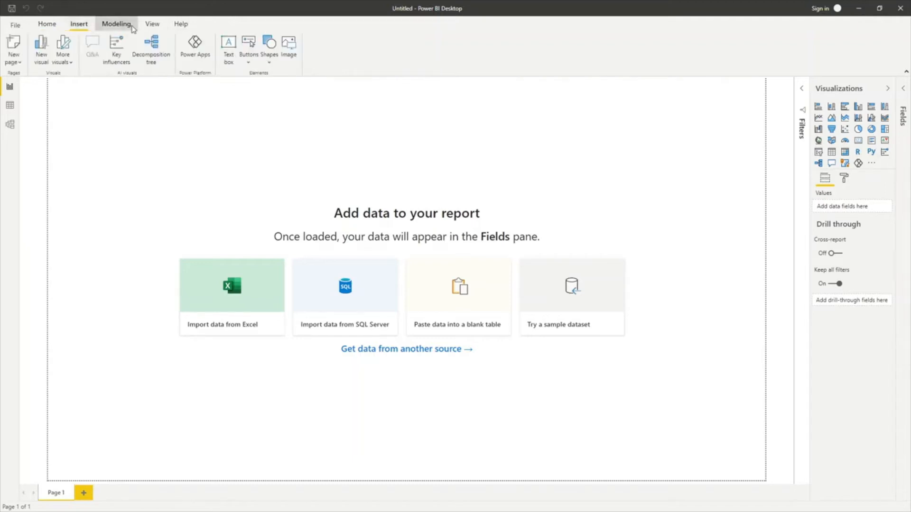
{"action": "left_click", "coordinate": [132, 27]}
{"action": "left_click", "coordinate": [80, 24]}
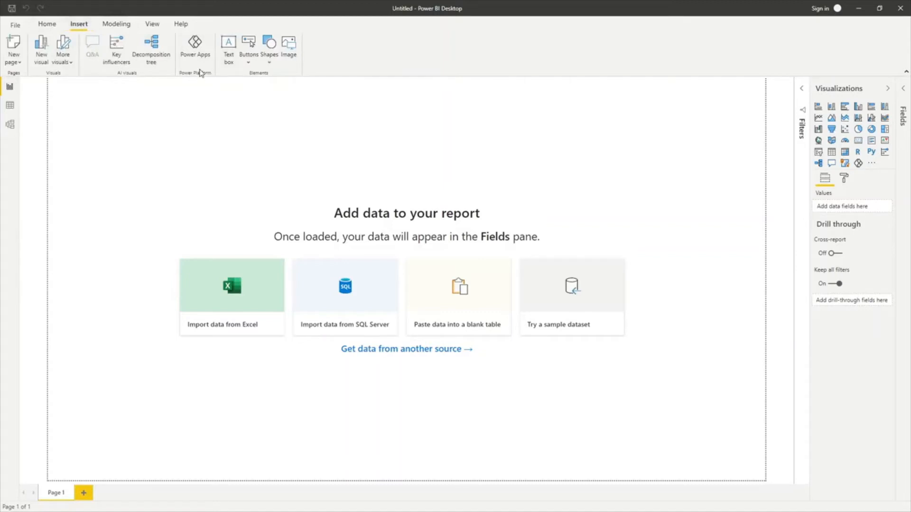
{"action": "left_click", "coordinate": [59, 28]}
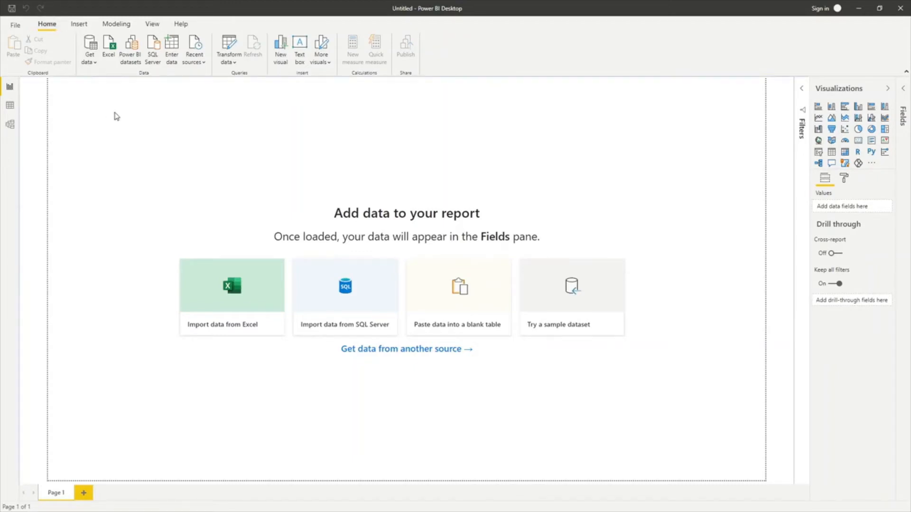
Import from Excel, browsing to Desktop > Power BI and opening company_sales.xlsx.
{"action": "left_click", "coordinate": [109, 48]}
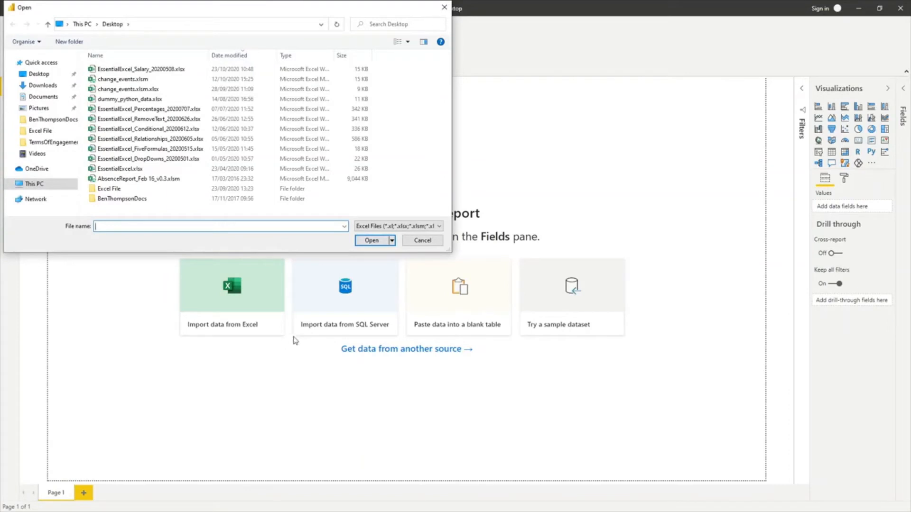
{"action": "left_click_drag", "start_coordinate": [185, 11], "coordinate": [389, 81]}
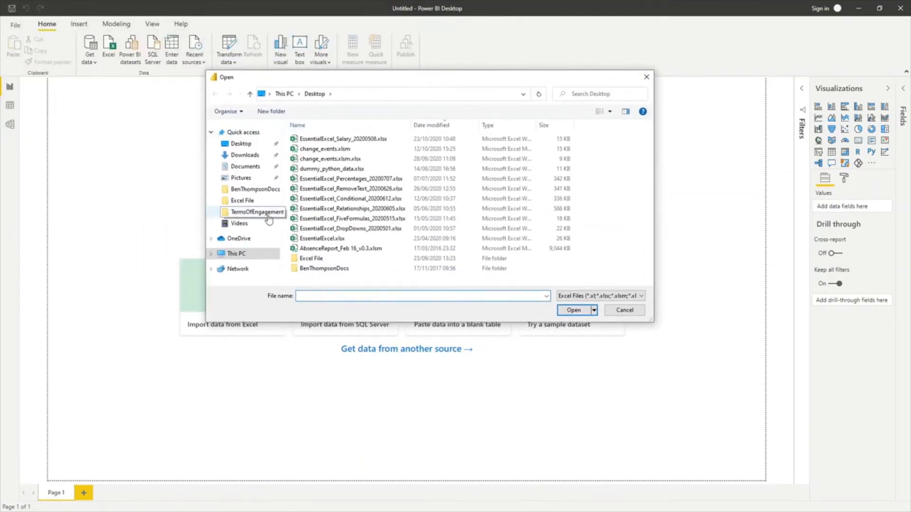
{"action": "left_click", "coordinate": [252, 148]}
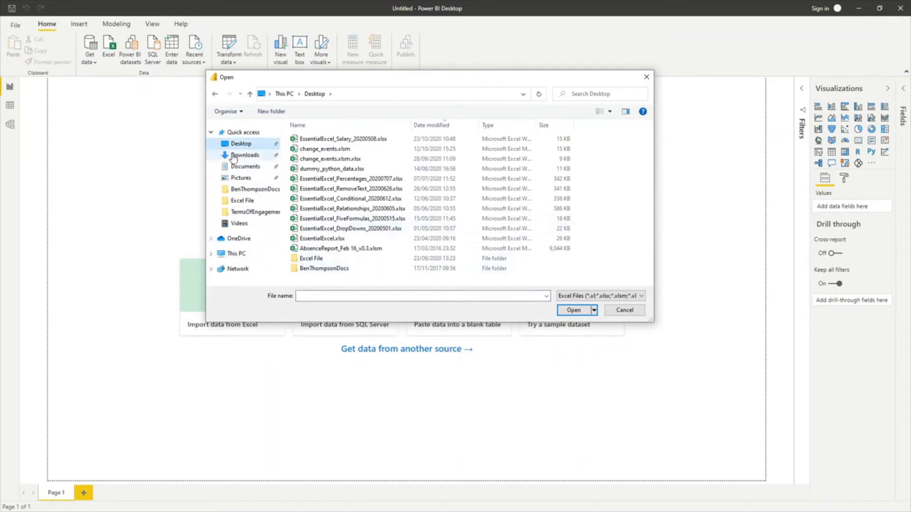
{"action": "left_click", "coordinate": [242, 155]}
{"action": "left_click", "coordinate": [237, 143]}
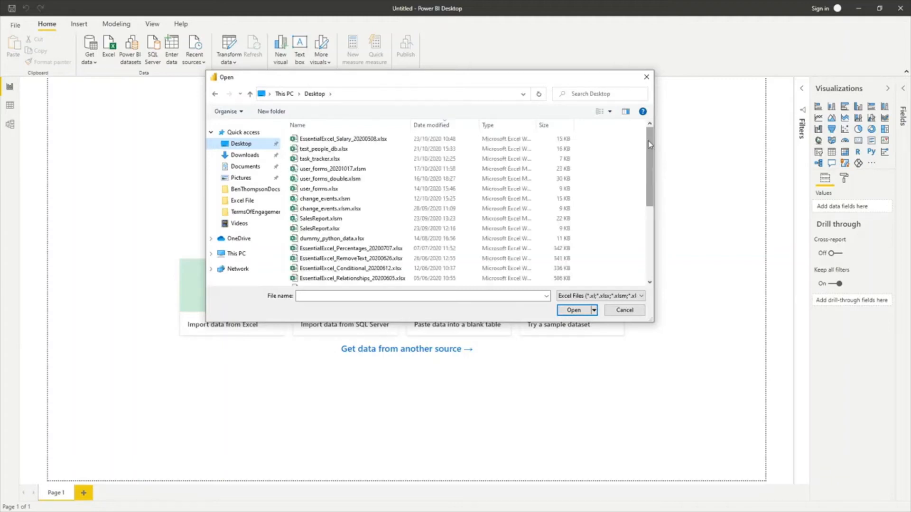
{"action": "left_click_drag", "start_coordinate": [649, 145], "coordinate": [665, 250]}
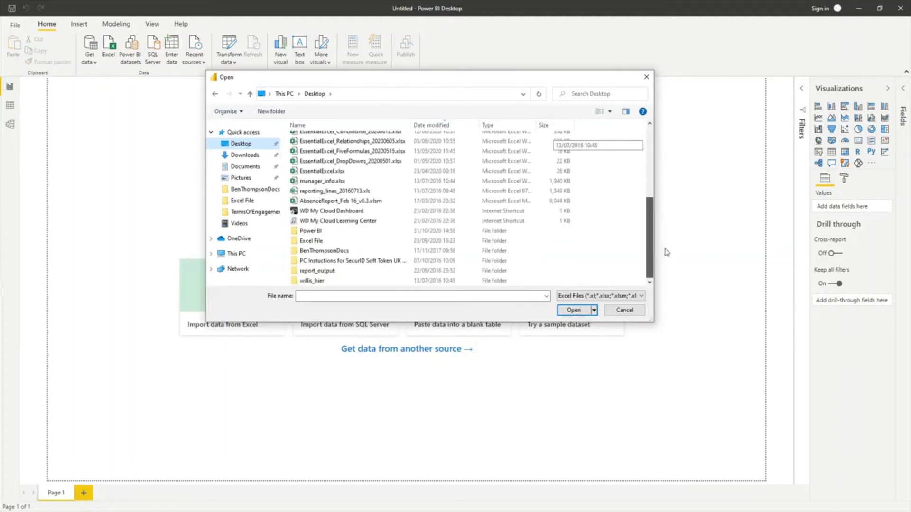
{"action": "double_click", "coordinate": [321, 234]}
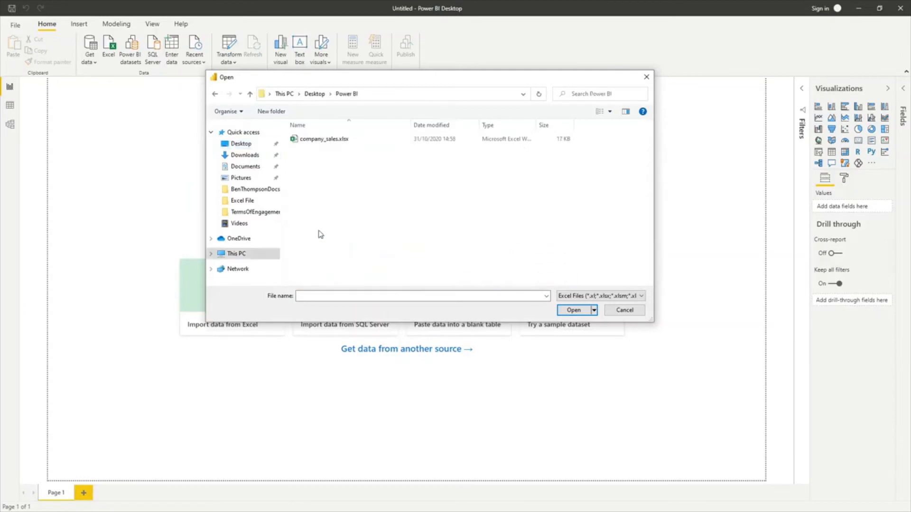
{"action": "left_click", "coordinate": [311, 142]}
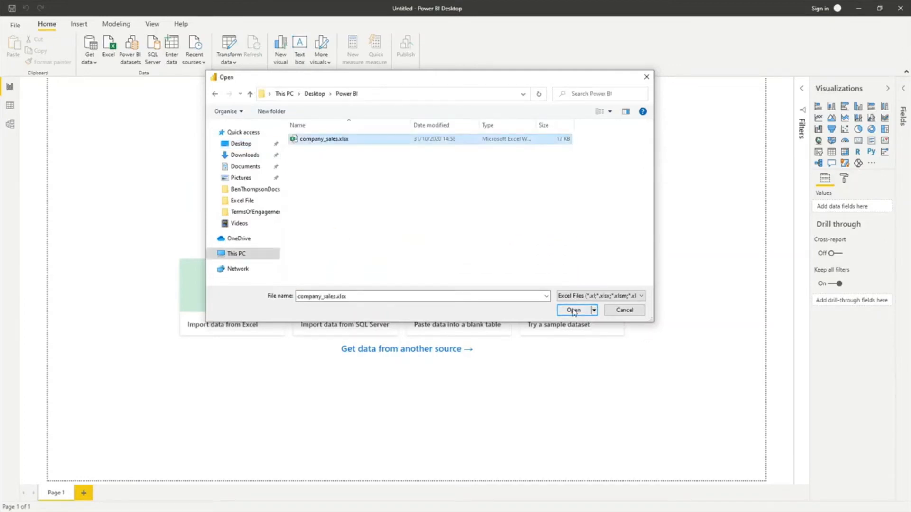
{"action": "left_click", "coordinate": [574, 311]}
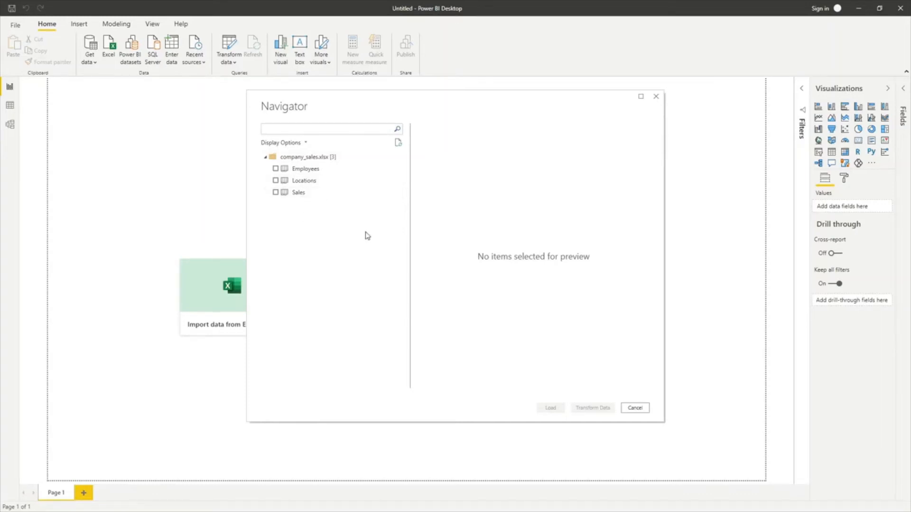
Tick the Employees sheet in the Navigator to preview its employee IDs and first names.
{"action": "left_click", "coordinate": [275, 169]}
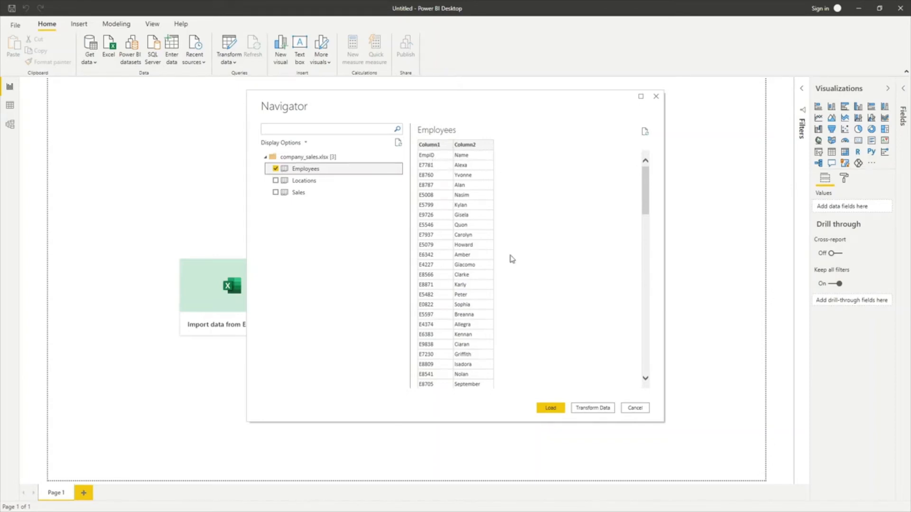
Load the Employees table and expand it in the Fields pane to show Column1 and Column2.
{"action": "left_click", "coordinate": [550, 409]}
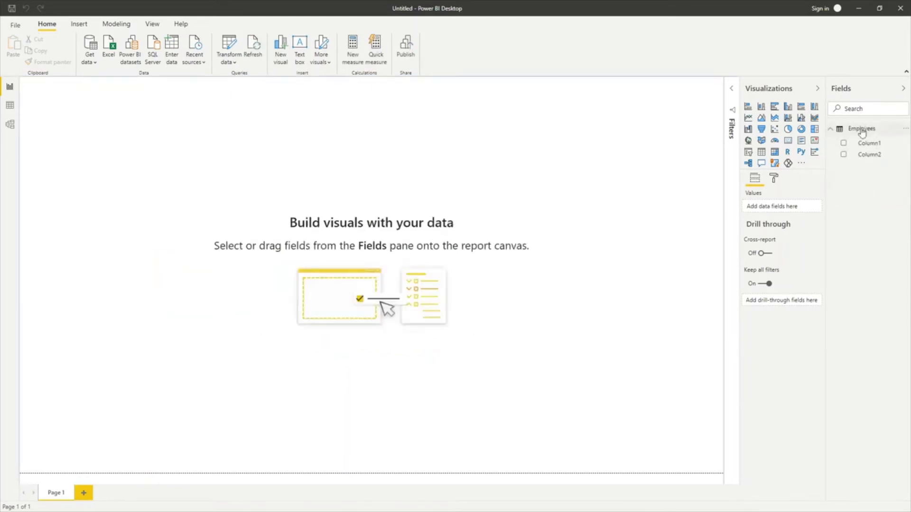
{"action": "left_click", "coordinate": [831, 129]}
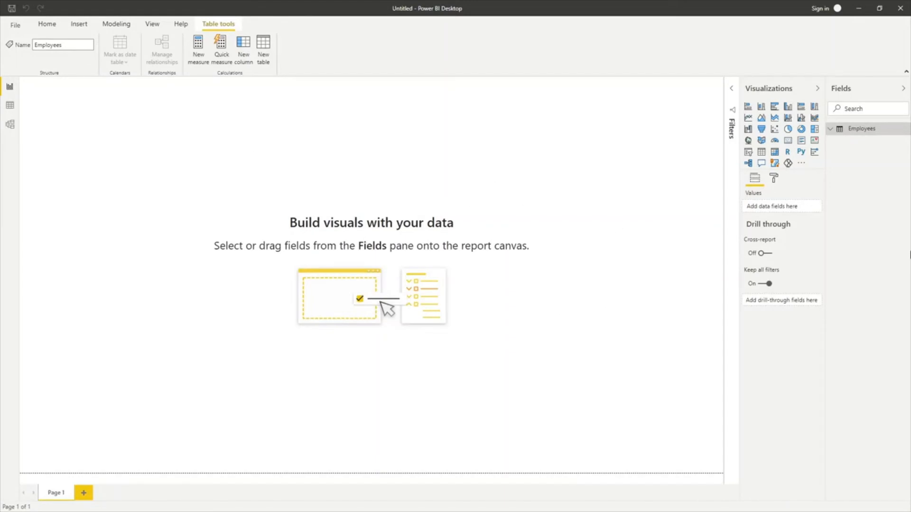
{"action": "left_click", "coordinate": [830, 131]}
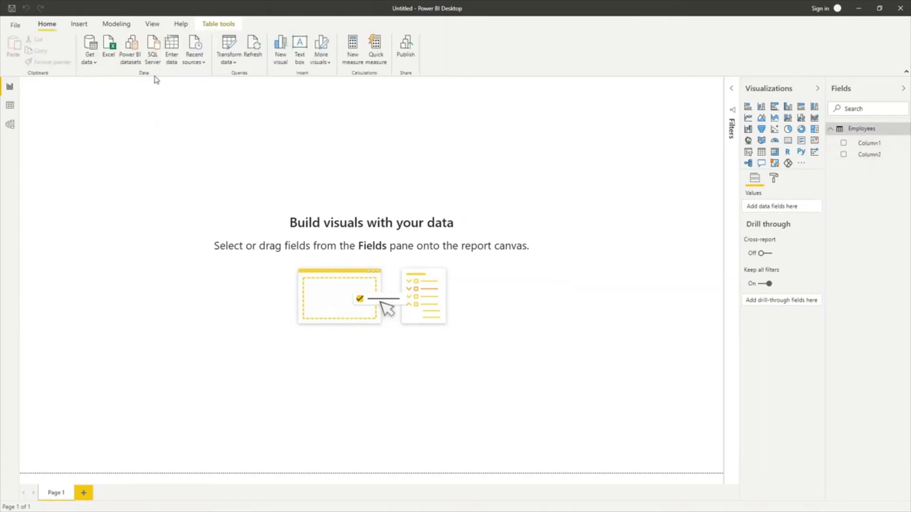
{"action": "left_click", "coordinate": [45, 26]}
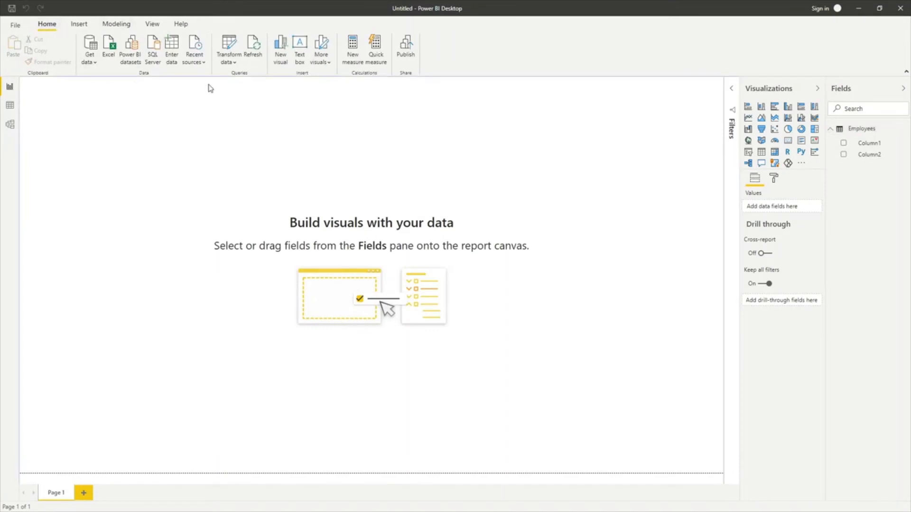
In Power Query, promote the Employees first row to headers EmpID and Name, then Close & Apply.
{"action": "left_click", "coordinate": [234, 68]}
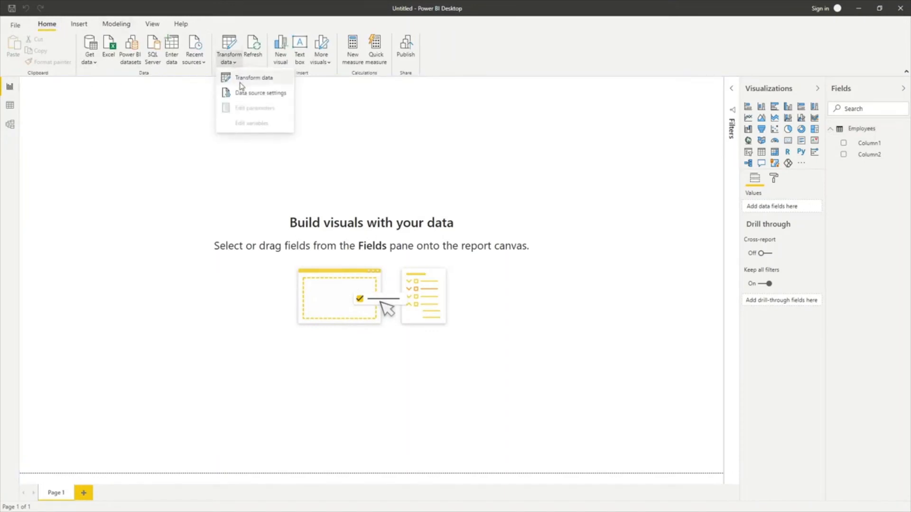
{"action": "left_click", "coordinate": [242, 81]}
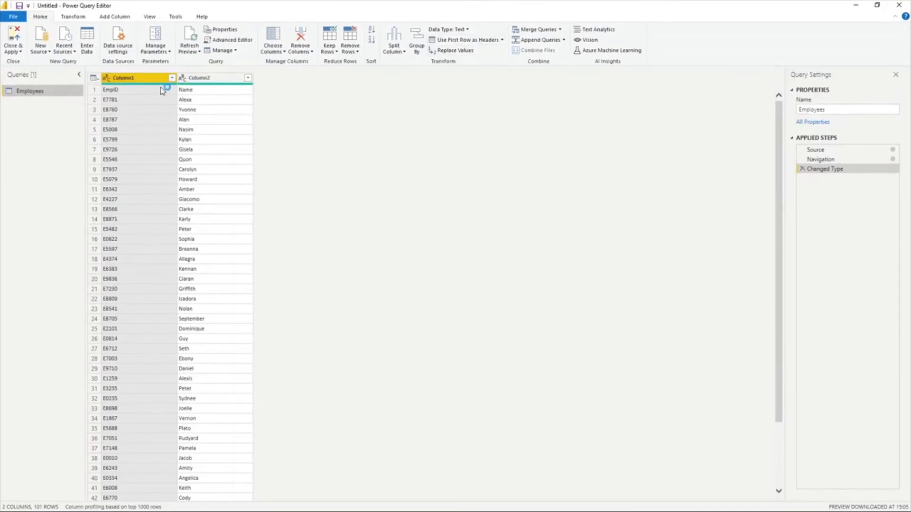
{"action": "left_click", "coordinate": [190, 78], "text": "ctrl"}
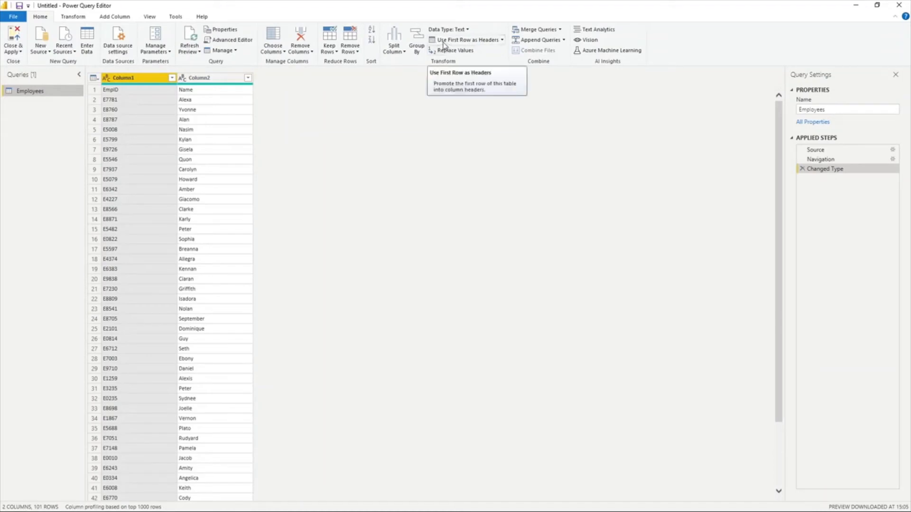
{"action": "left_click", "coordinate": [472, 43]}
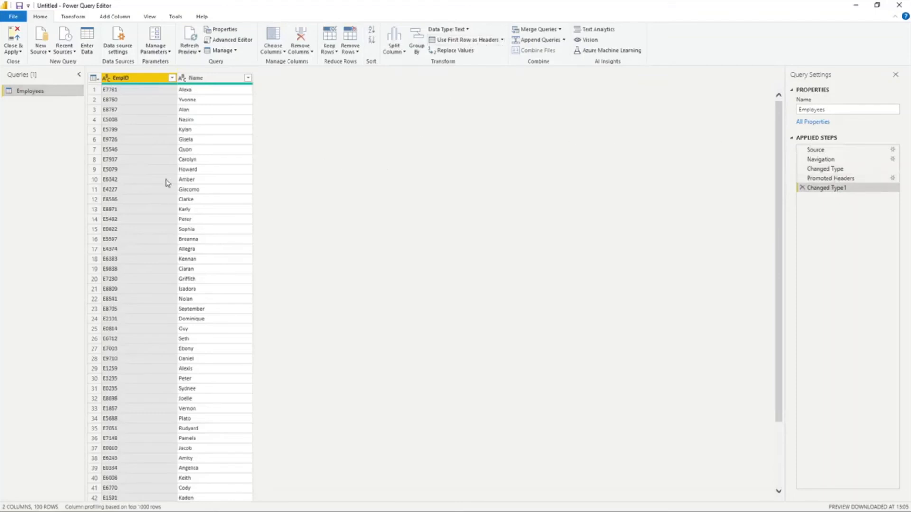
{"action": "left_click", "coordinate": [13, 37]}
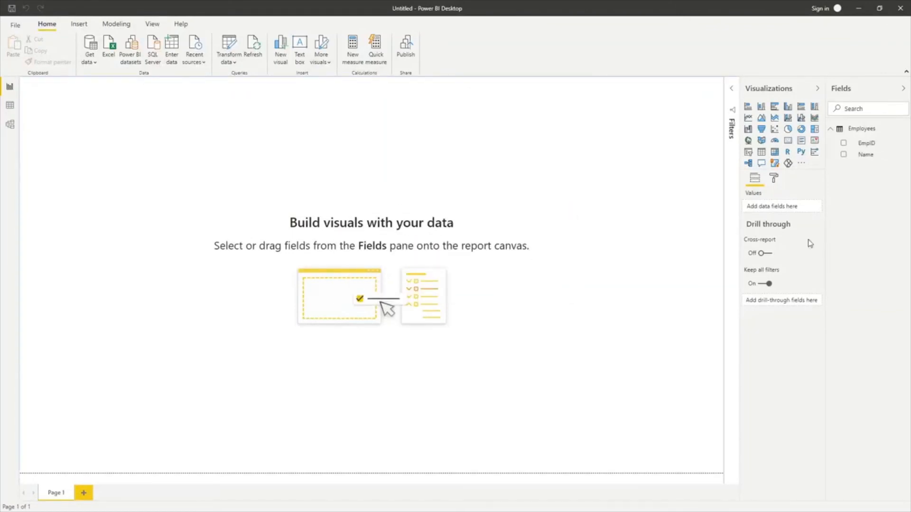
Expand Employees to show EmpID and Name, and add an empty table visual to the page.
{"action": "left_click", "coordinate": [831, 132]}
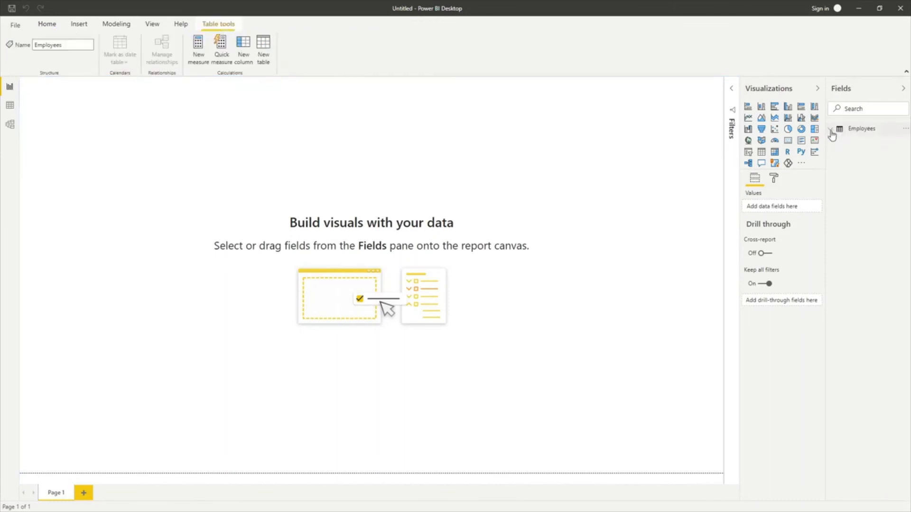
{"action": "left_click", "coordinate": [830, 132]}
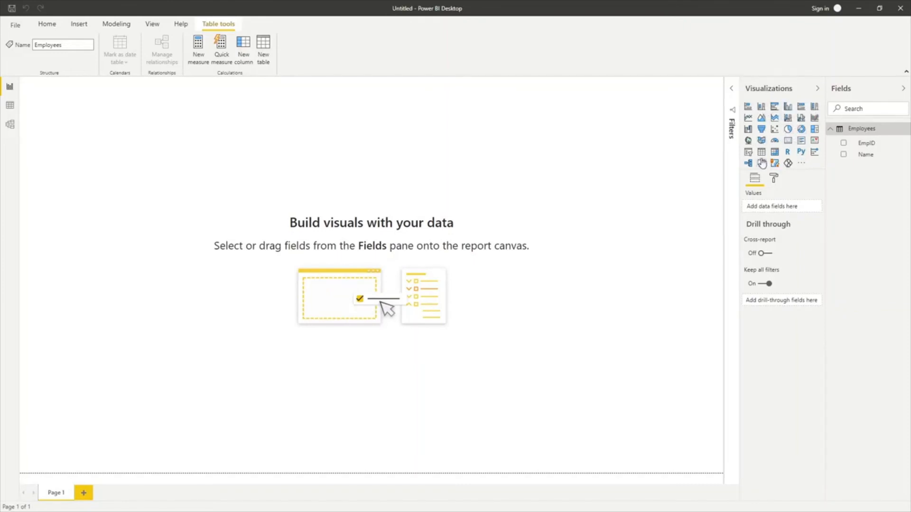
{"action": "left_click", "coordinate": [761, 152]}
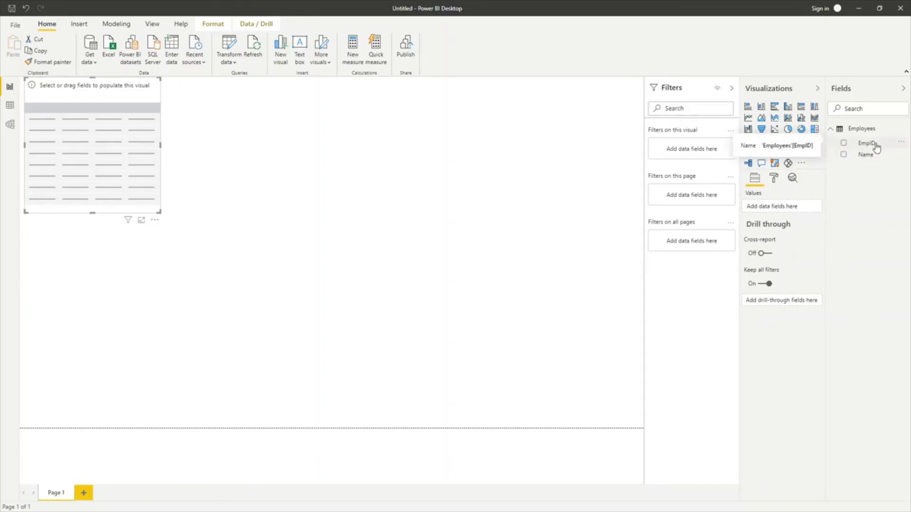
Add EmpID and Name to the table visual, then resize it smaller and move it lower.
{"action": "left_click_drag", "start_coordinate": [875, 147], "coordinate": [789, 210]}
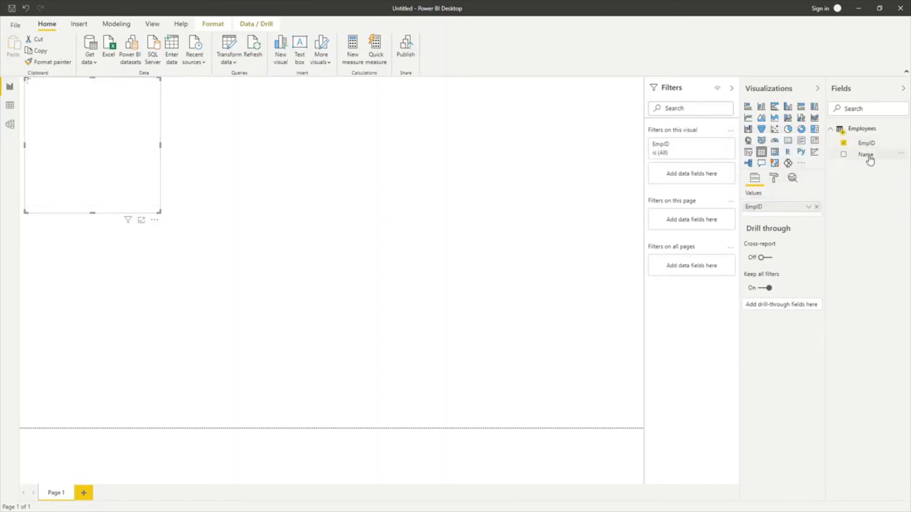
{"action": "left_click_drag", "start_coordinate": [870, 160], "coordinate": [794, 217]}
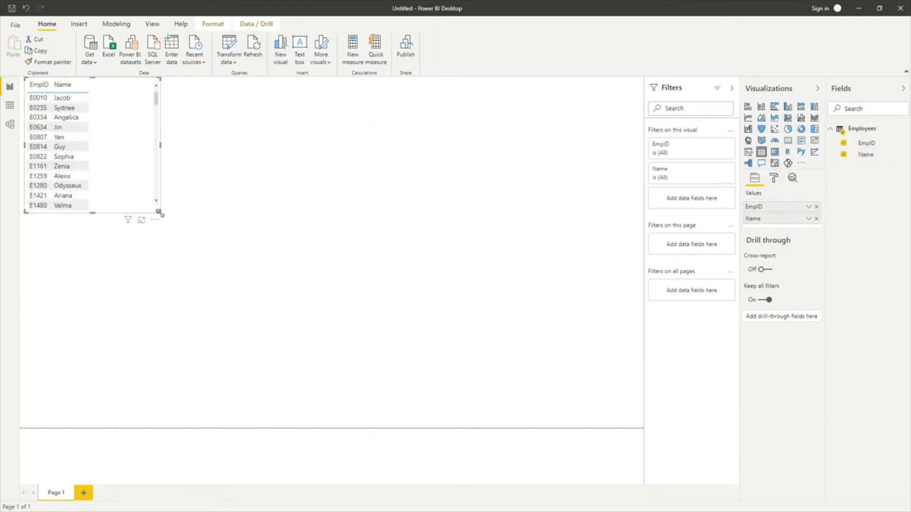
{"action": "left_click_drag", "start_coordinate": [161, 214], "coordinate": [166, 403]}
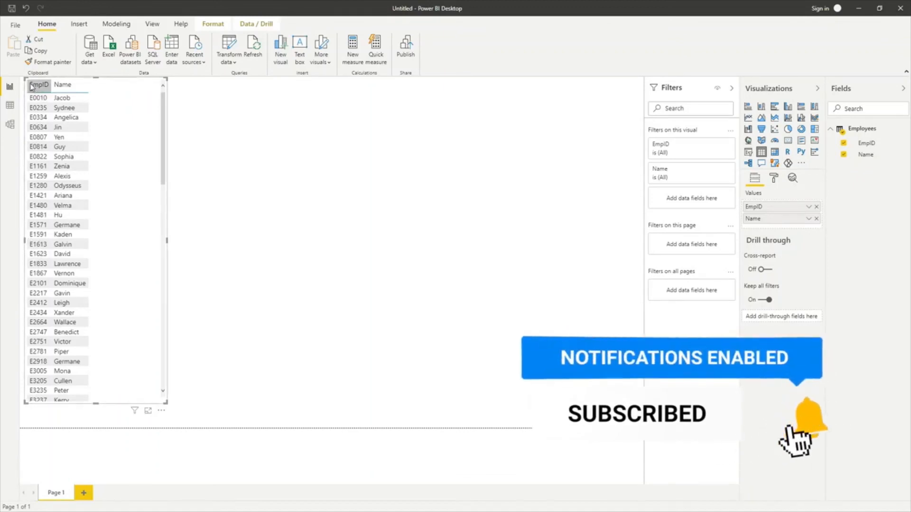
{"action": "left_click_drag", "start_coordinate": [167, 78], "coordinate": [205, 245]}
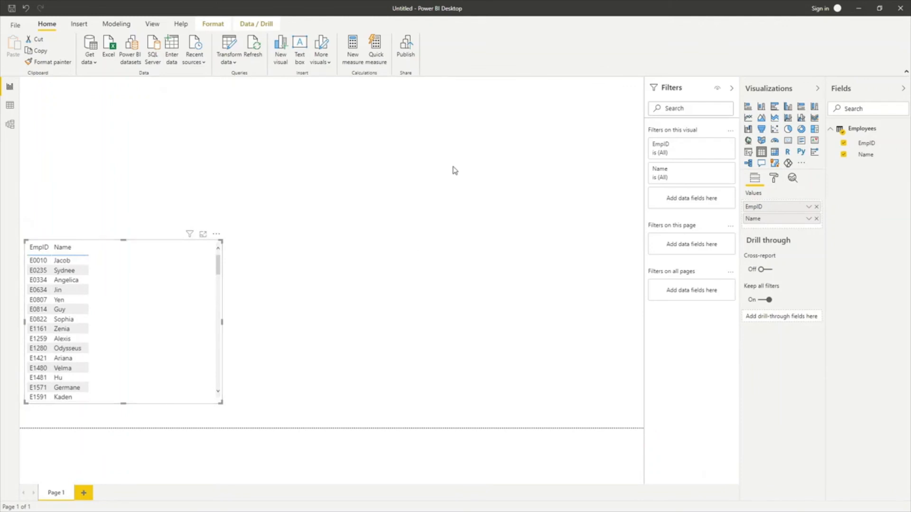
{"action": "mouse_move", "coordinate": [217, 241]}
{"action": "left_mouse_down"}
{"action": "mouse_move", "coordinate": [361, 225]}
{"action": "mouse_move", "coordinate": [427, 140]}
{"action": "mouse_move", "coordinate": [484, 171]}
{"action": "mouse_move", "coordinate": [238, 184]}
{"action": "mouse_move", "coordinate": [210, 226]}
{"action": "mouse_move", "coordinate": [223, 232]}
{"action": "left_mouse_up"}
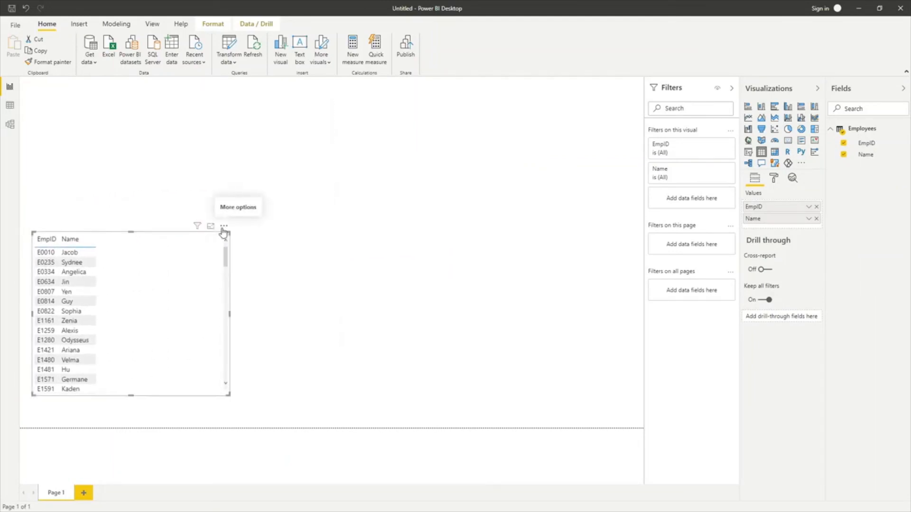